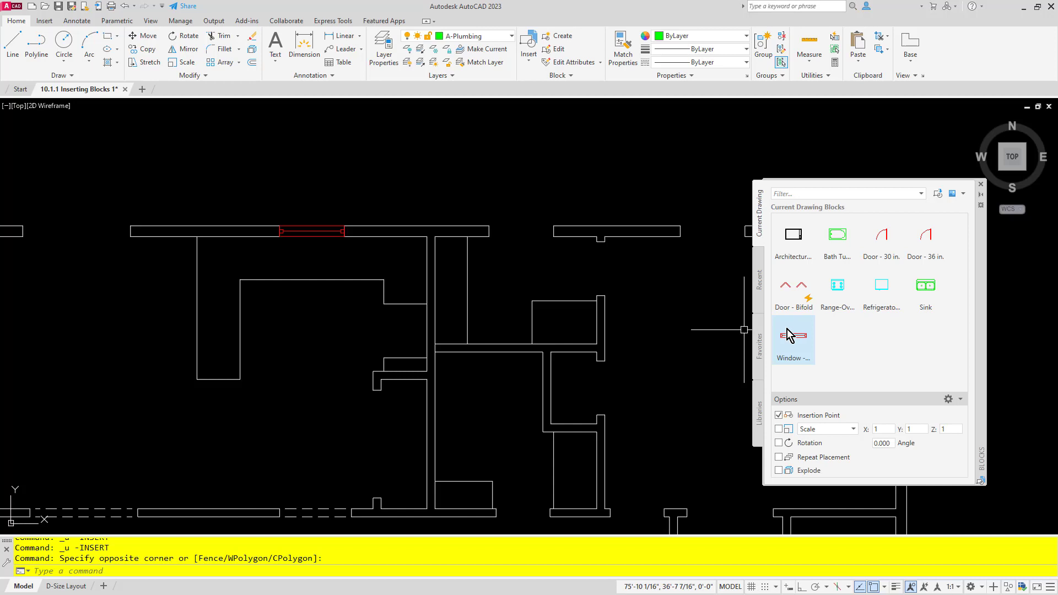
# Place the double-basin Sink block against the top wall, centred under the red window
pyautogui.click(925, 298)
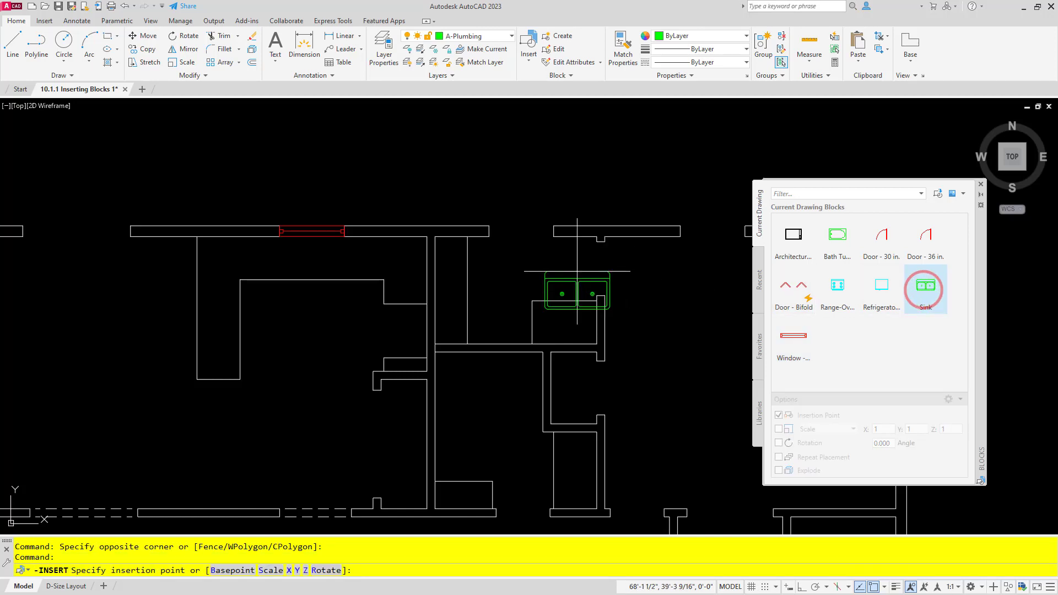
pyautogui.scroll(4, 314, 257)
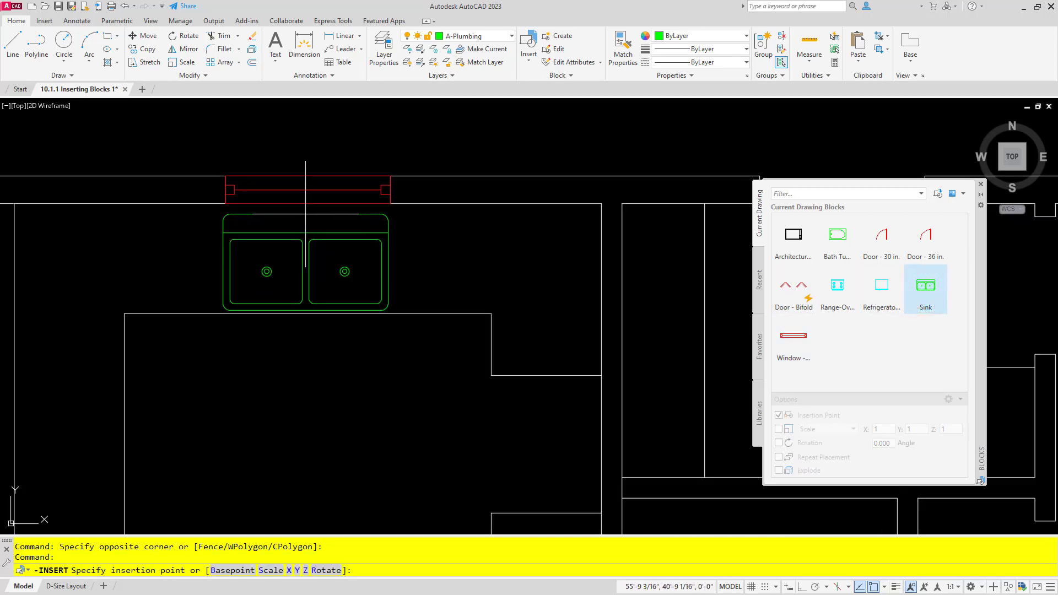
pyautogui.click(308, 202)
pyautogui.scroll(-2, 531, 292)
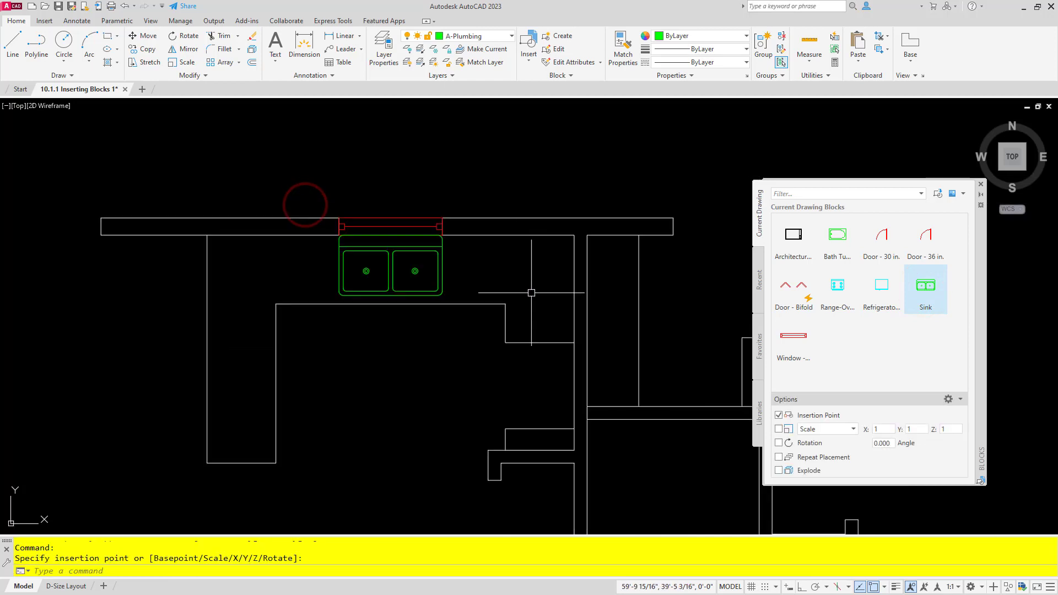
pyautogui.moveTo(552, 298)
pyautogui.mouseDown(button='middle')
pyautogui.moveTo(456, 288)
pyautogui.moveTo(397, 259)
pyautogui.mouseUp(button='middle')
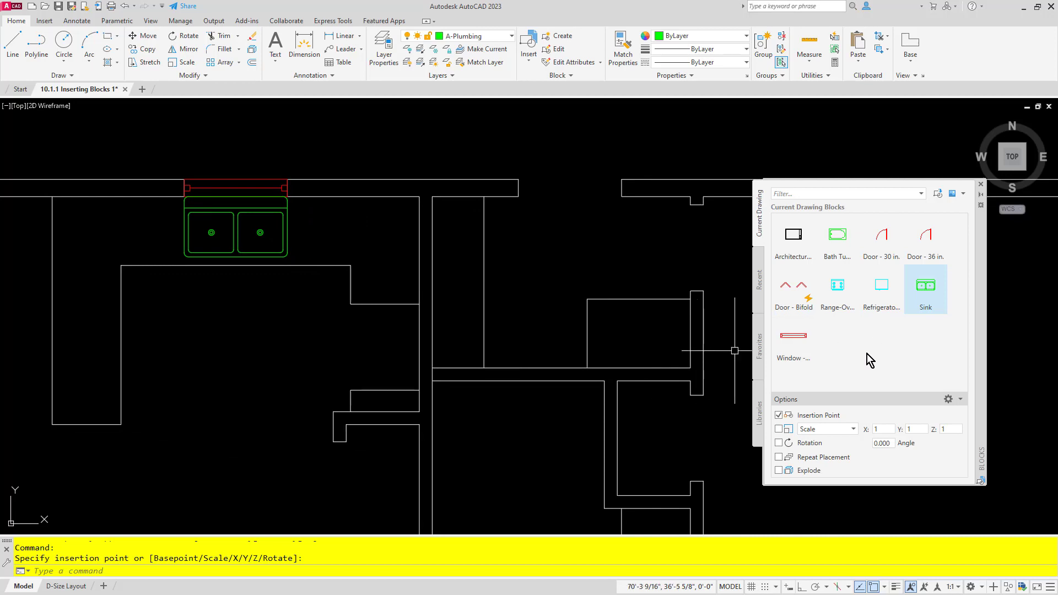
# Redefine the Sink block from Sink.dwg so the kitchen sink becomes an oval basin
pyautogui.click(938, 194)
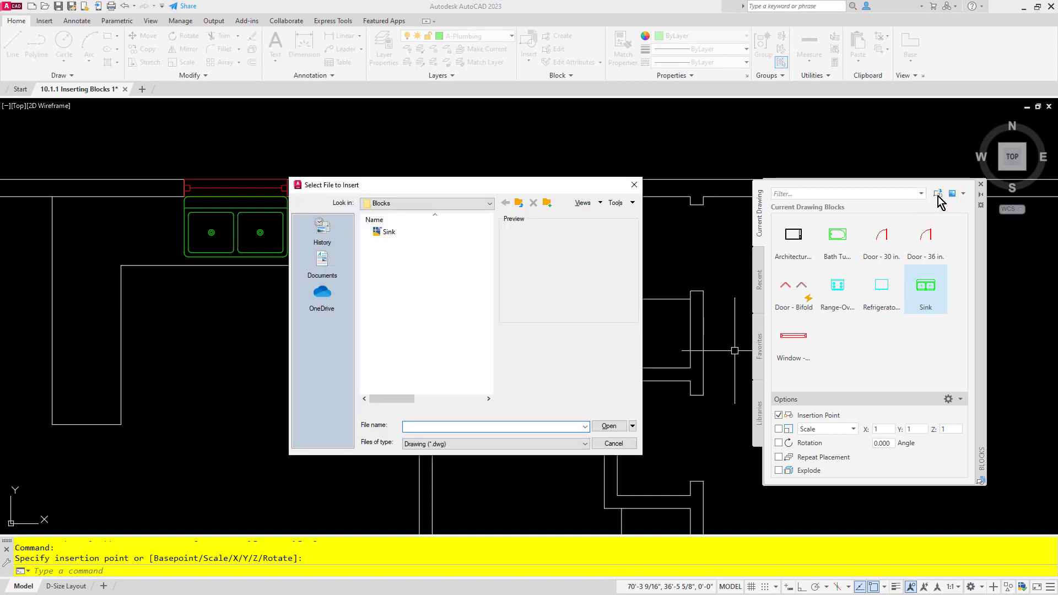
pyautogui.click(386, 232)
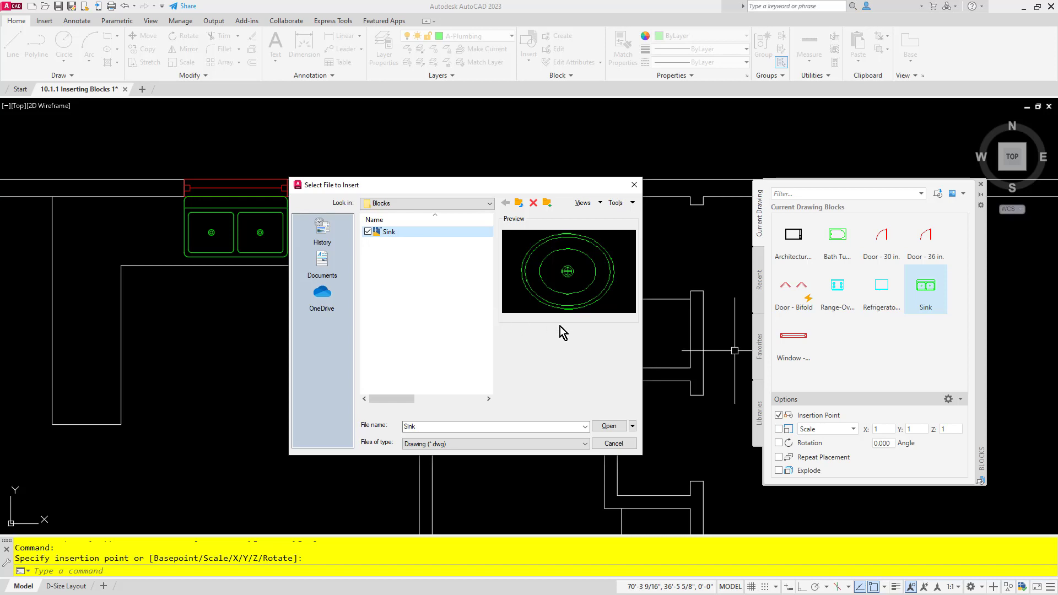
pyautogui.click(608, 427)
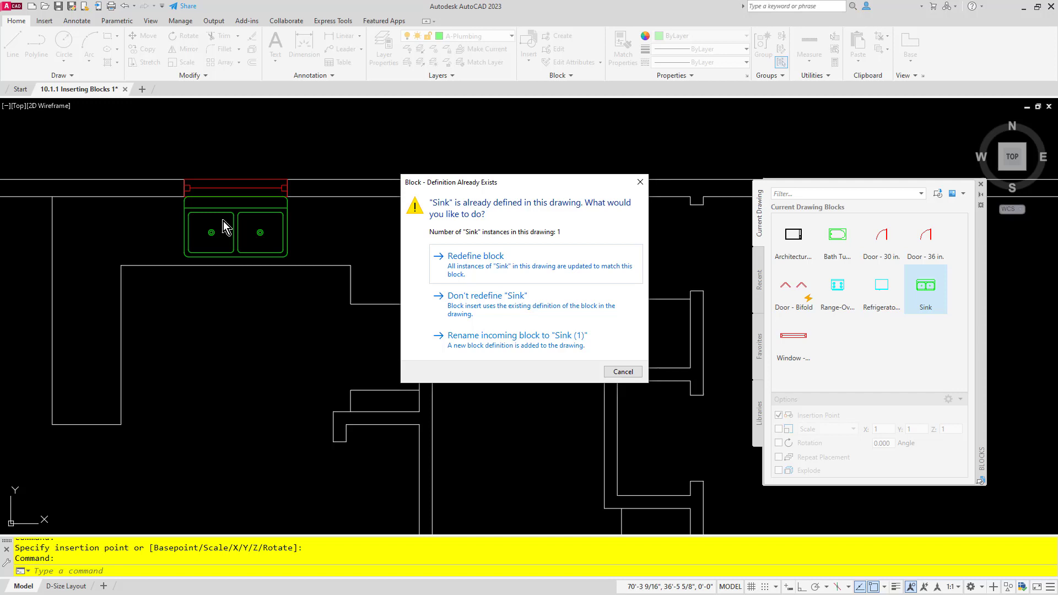
pyautogui.click(481, 269)
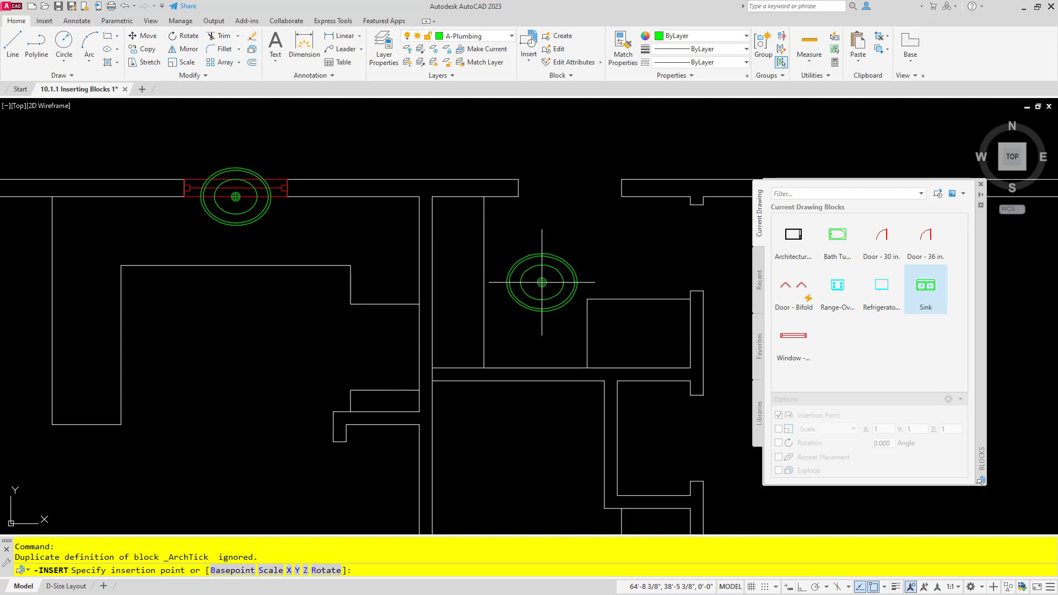
# Undo the redefinition, then reload Sink.dwg choosing Don't redefine "Sink" and cancel insertion
pyautogui.hotkey('ctrl', 'z')
pyautogui.press('Escape')
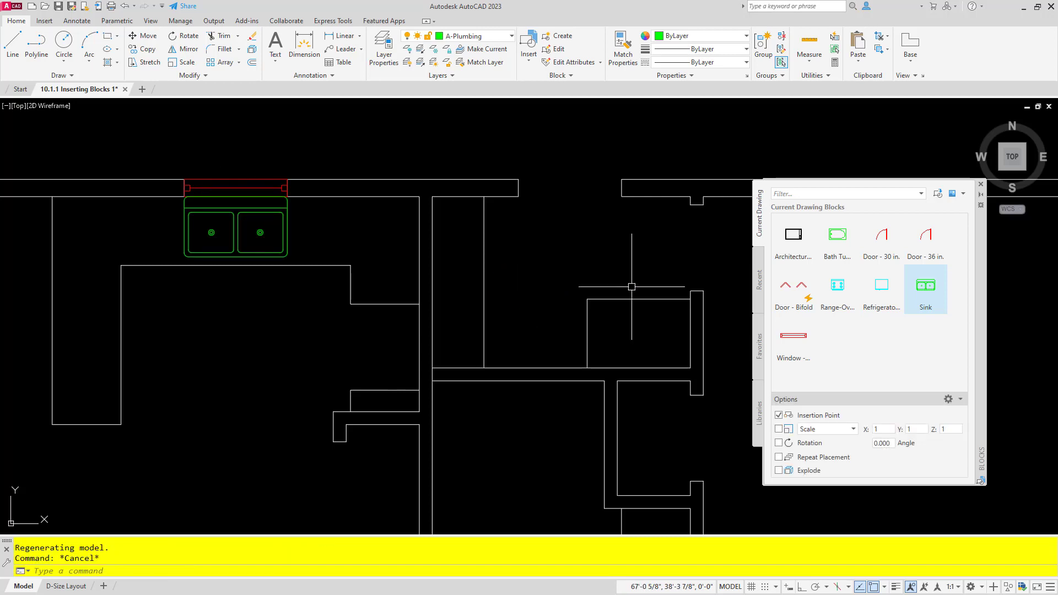
pyautogui.click(938, 193)
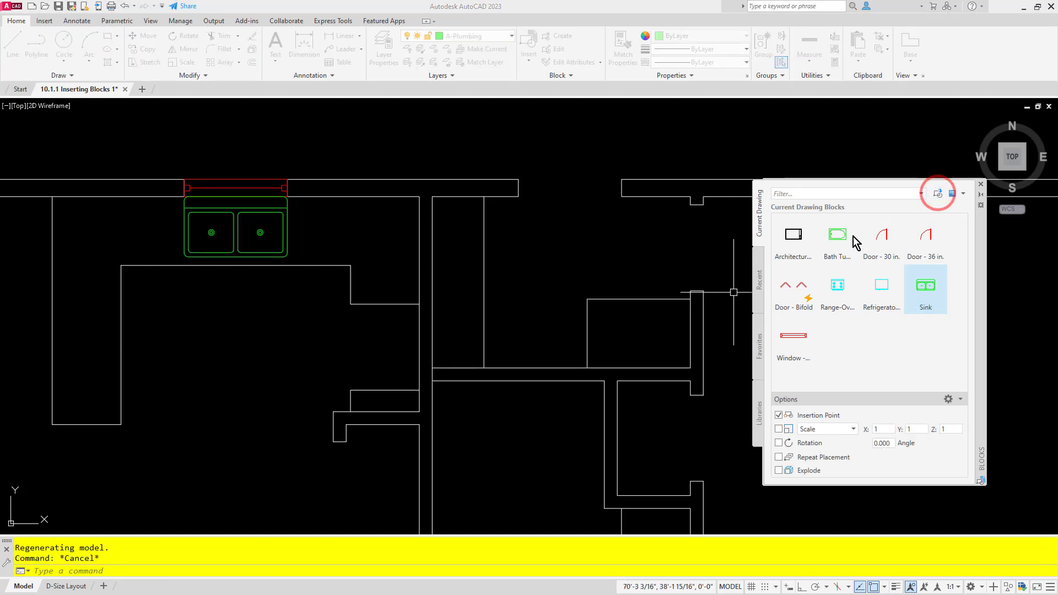
pyautogui.doubleClick(386, 232)
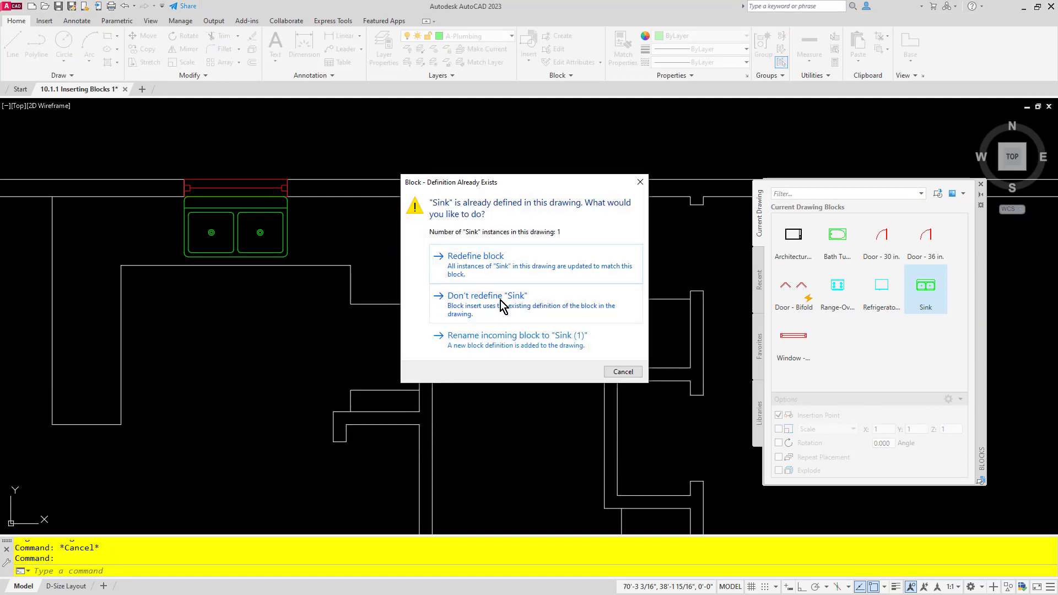
pyautogui.click(524, 305)
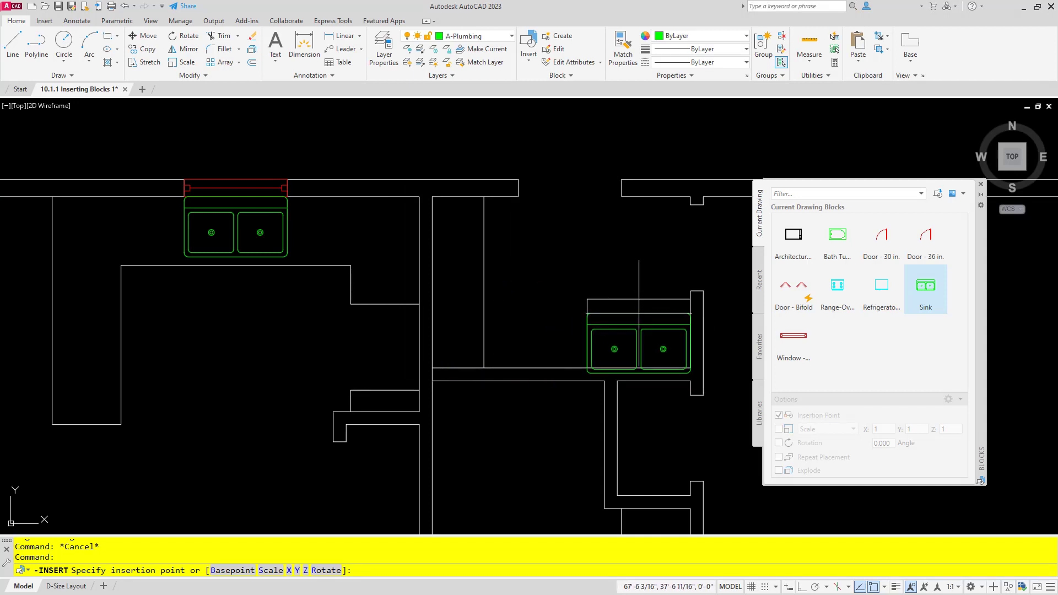
pyautogui.press('Escape')
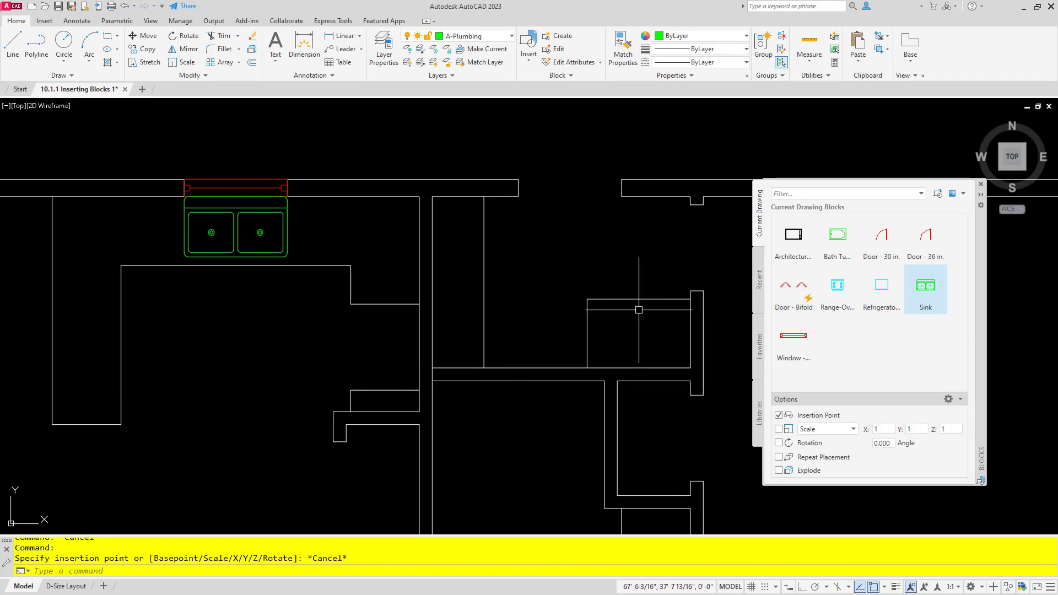
# Import Sink.dwg as new block "Sink (1)" and place it at the alcove's midpoint
pyautogui.click(937, 193)
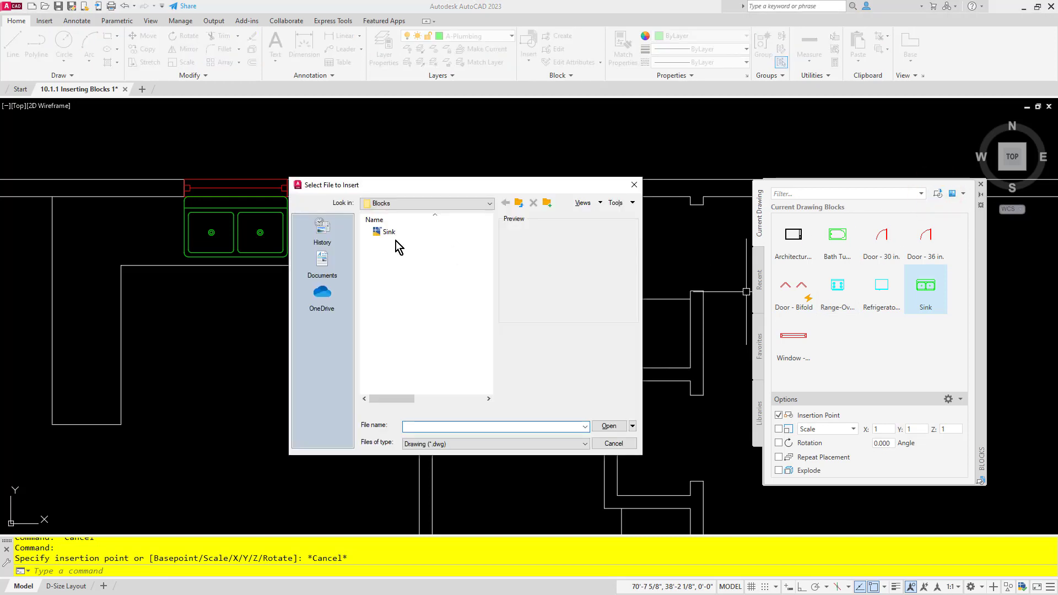
pyautogui.doubleClick(394, 233)
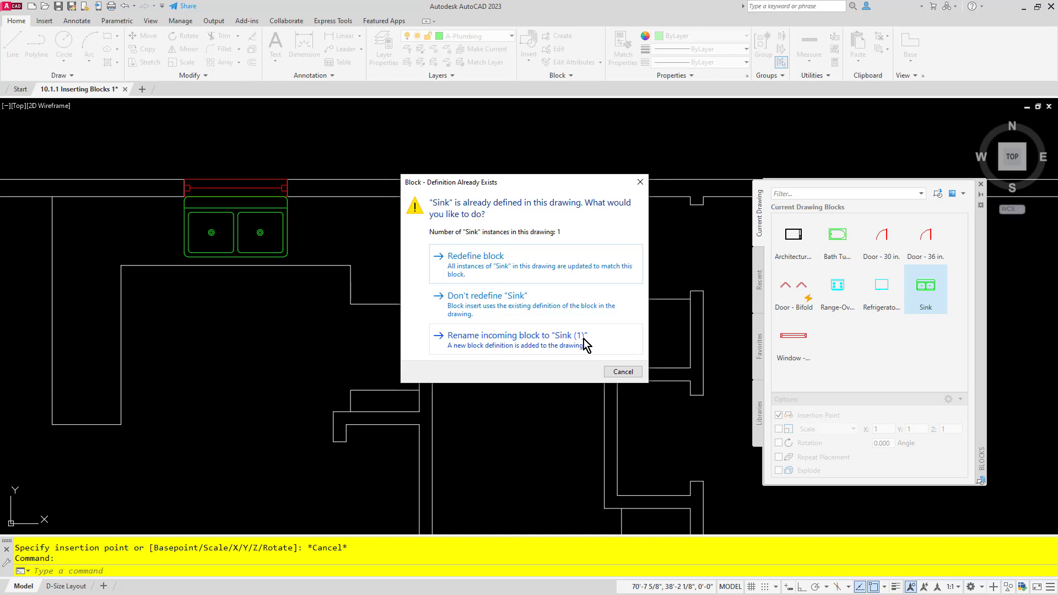
pyautogui.click(532, 345)
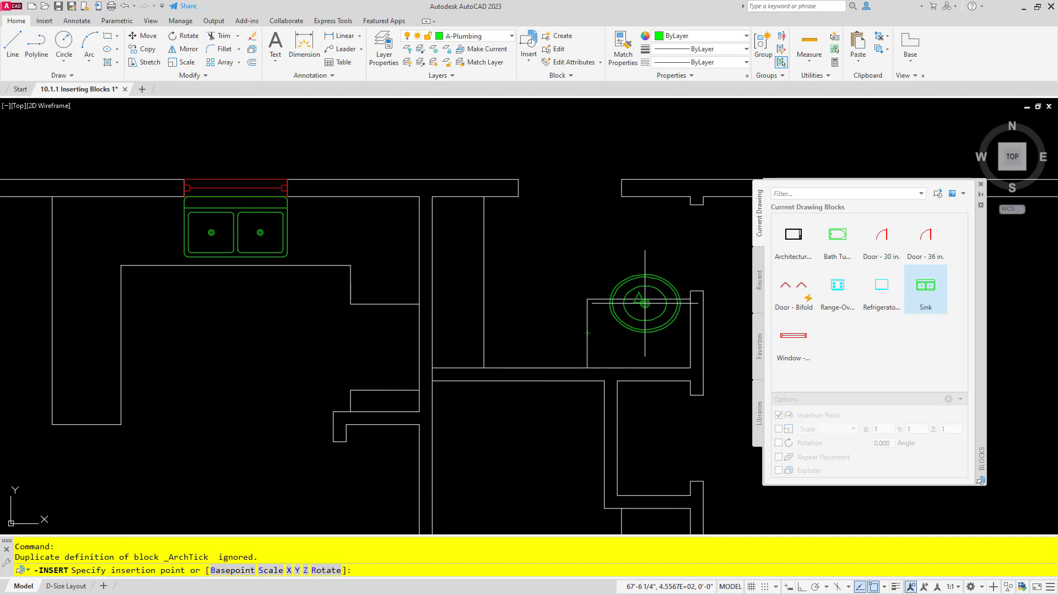
pyautogui.click(638, 333)
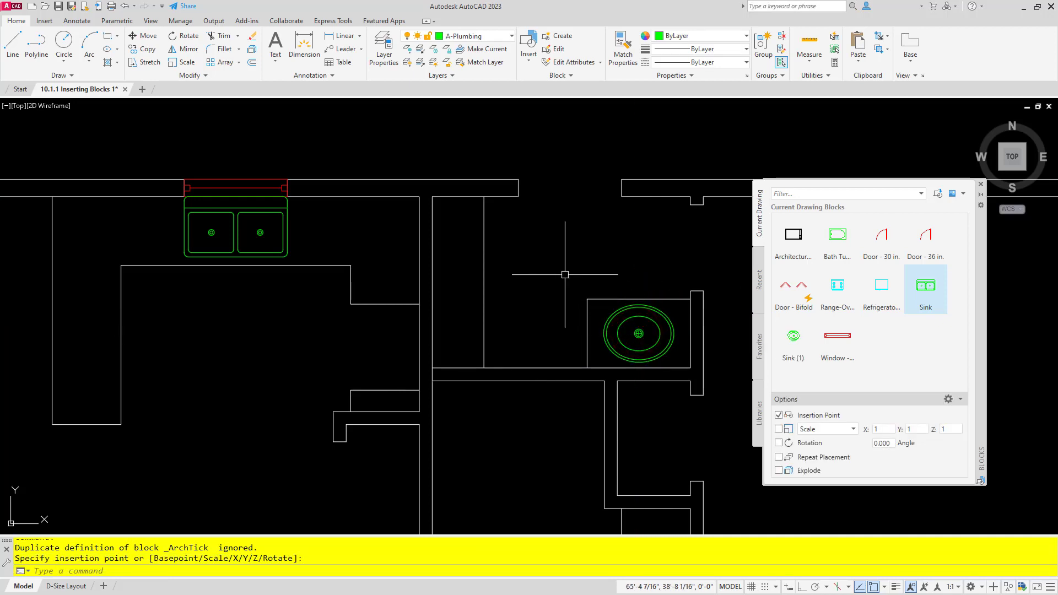
# Cancel the pending insertion and run the RENAME command
pyautogui.press('Escape')
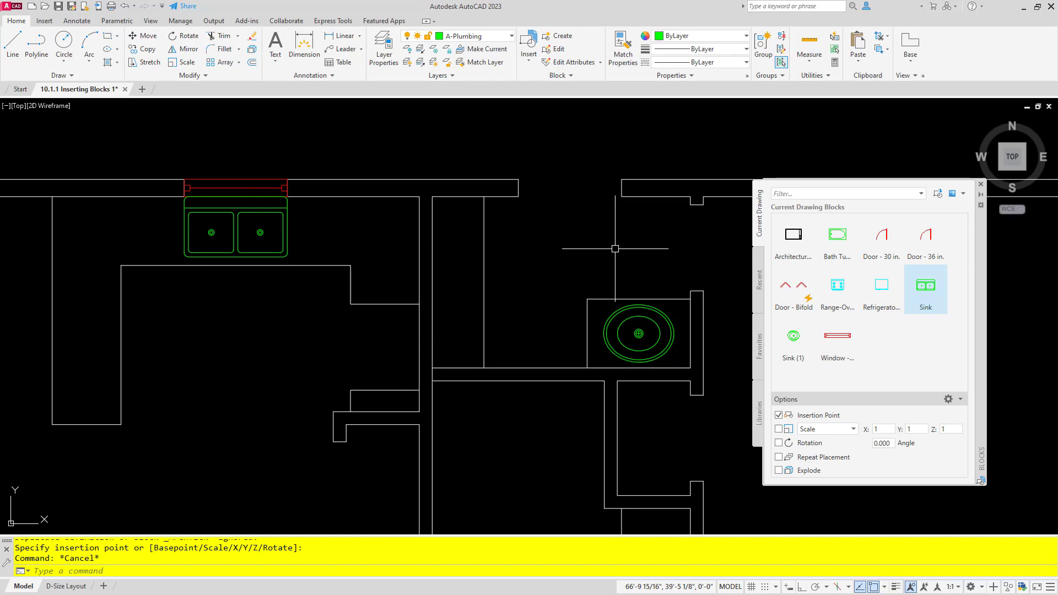
pyautogui.write('renam')
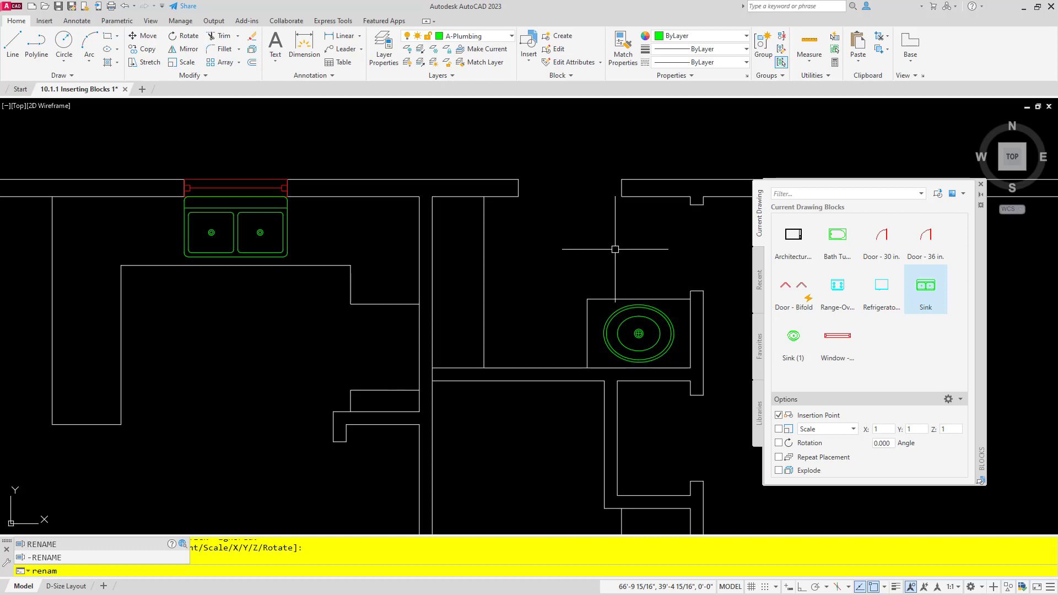
pyautogui.write('e')
pyautogui.press('Return')
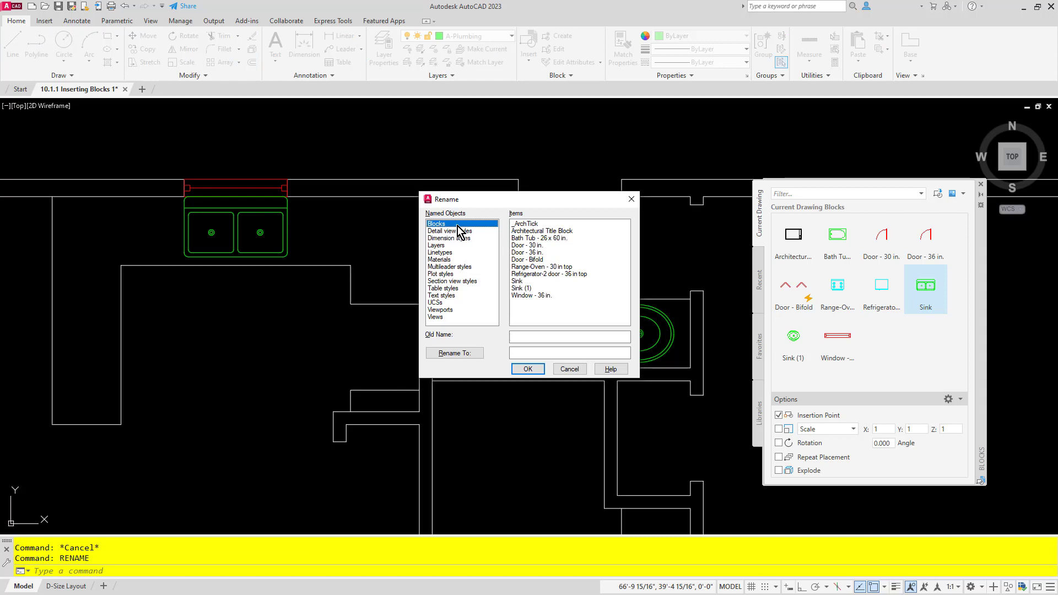
# Rename the Sink block to Kitchen Sink
pyautogui.click(516, 281)
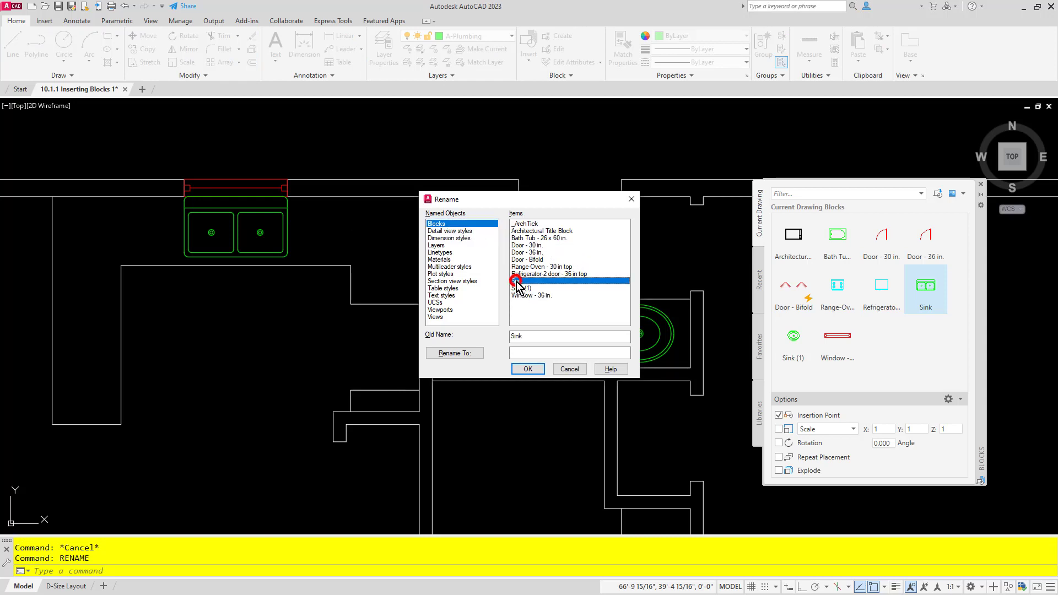
pyautogui.click(520, 353)
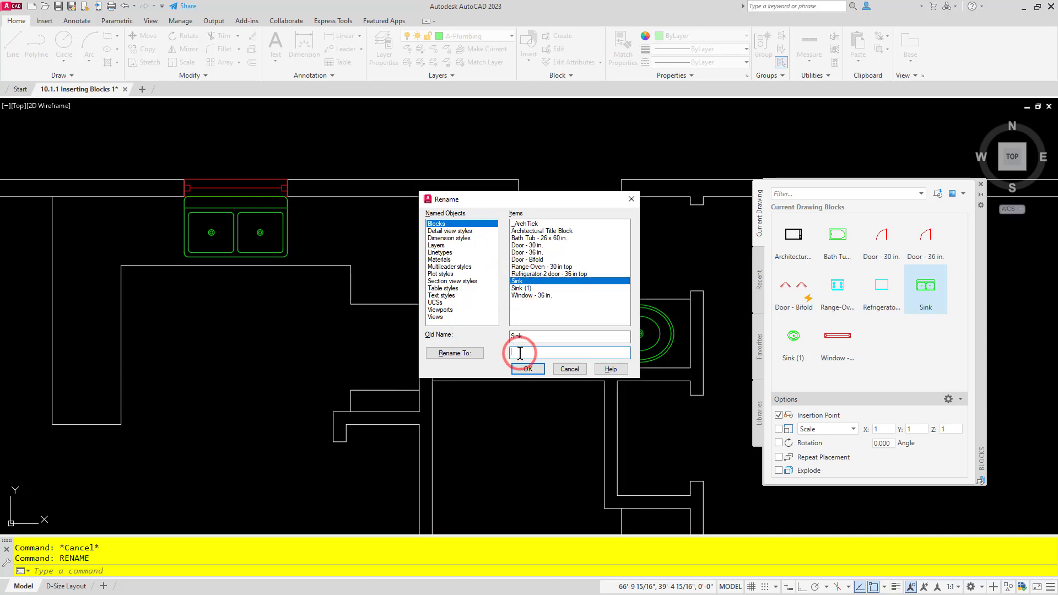
pyautogui.write('Kitchen Sink')
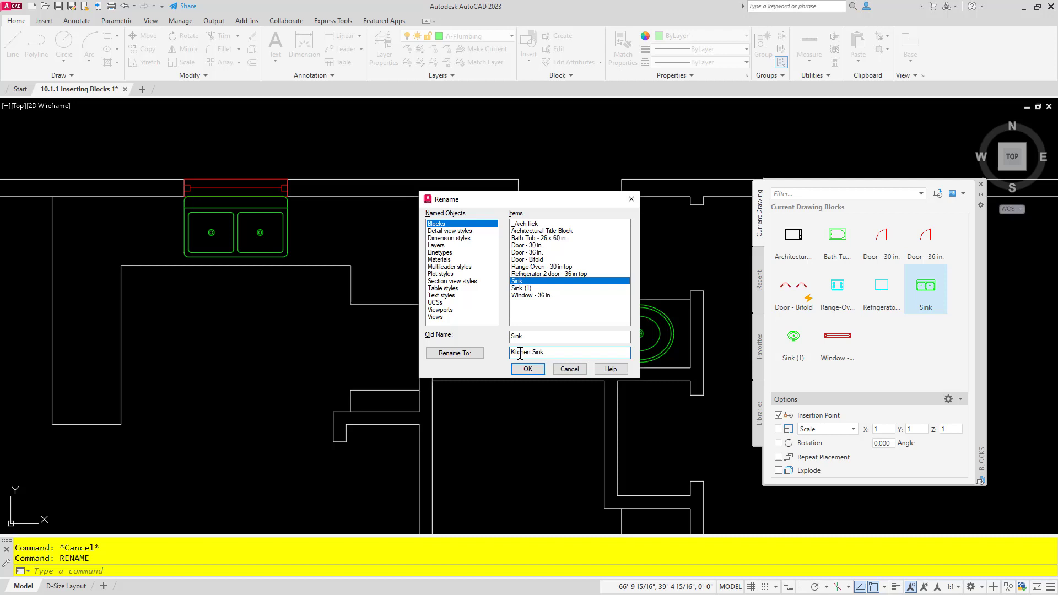
pyautogui.click(445, 356)
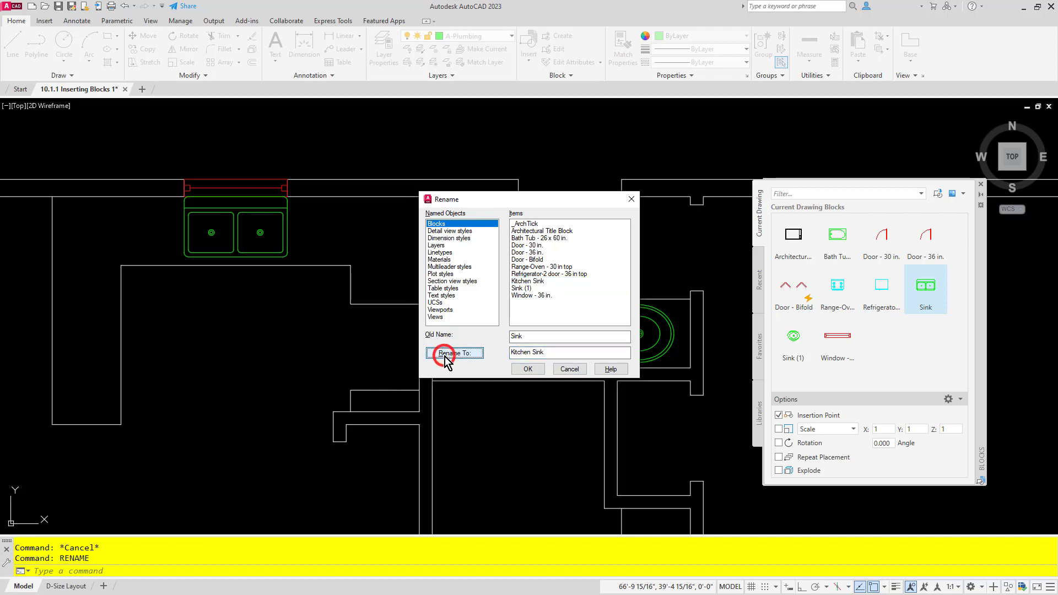
# Rename Sink (1) to Bathroom Sink and confirm the renames
pyautogui.click(517, 289)
pyautogui.click(548, 351)
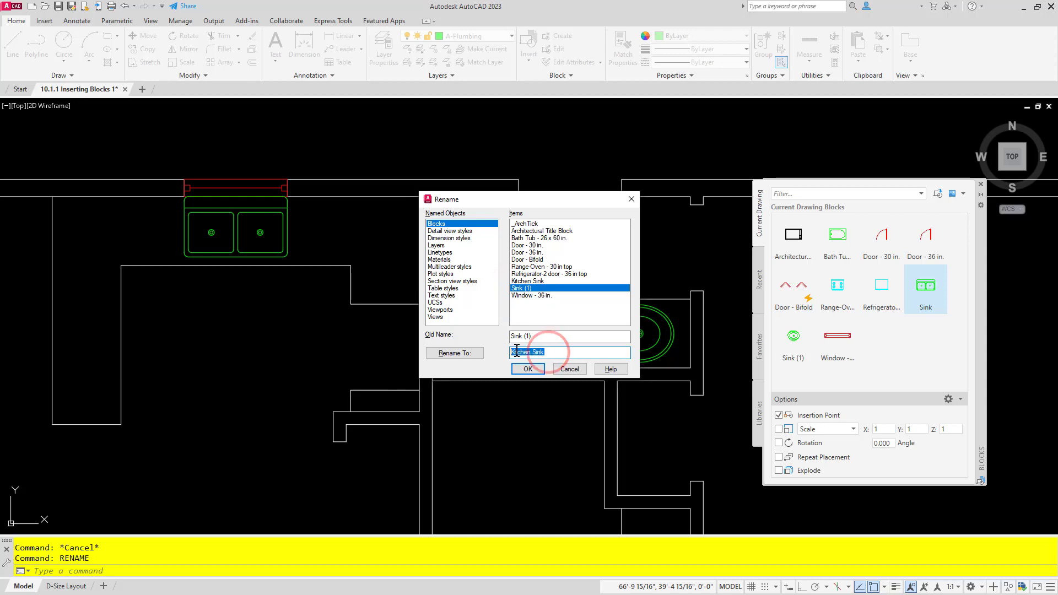
pyautogui.doubleClick(523, 352)
pyautogui.write('Bath')
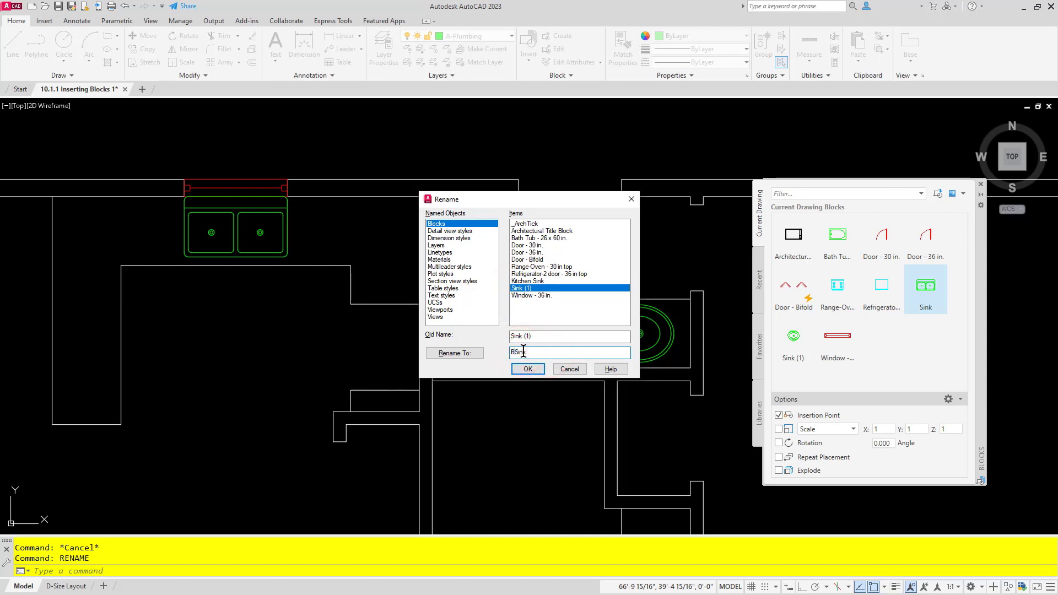
pyautogui.write('room')
pyautogui.click(529, 368)
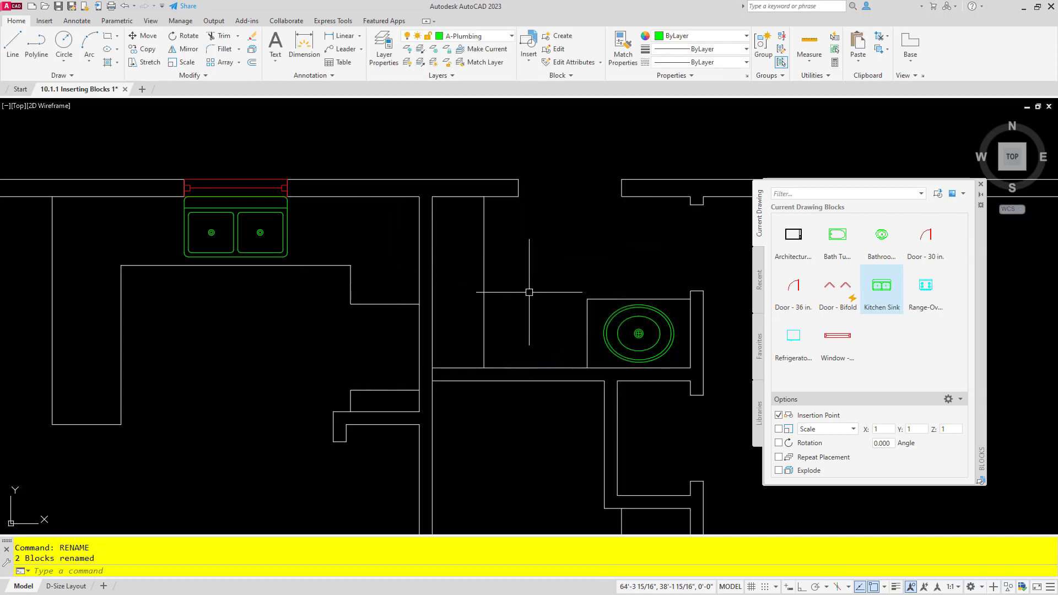
# Place a Bathroom Sink in the middle room, then start placing a Kitchen Sink
pyautogui.click(880, 240)
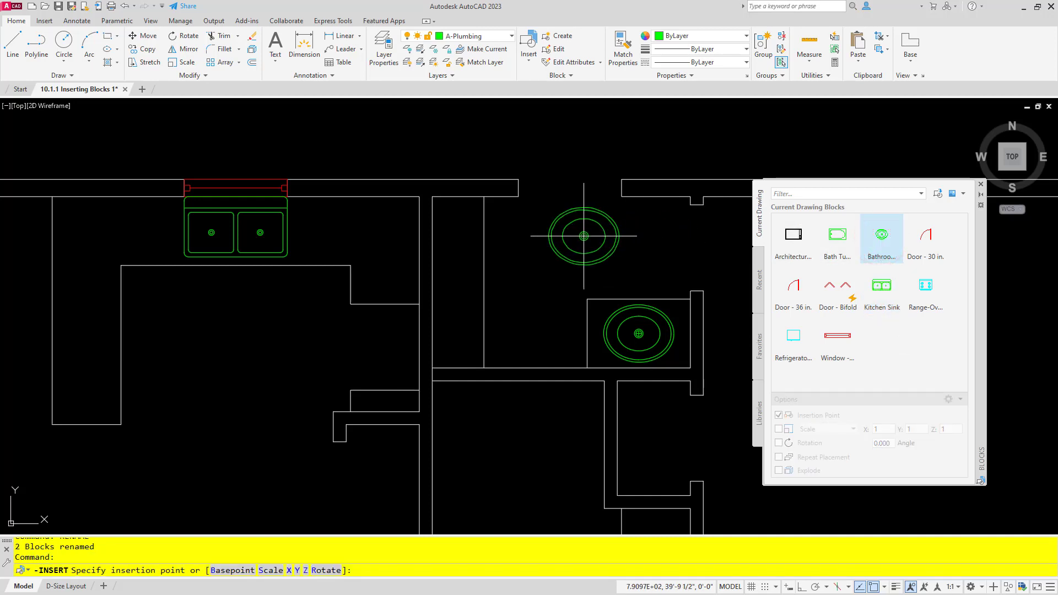
pyautogui.click(583, 236)
pyautogui.click(881, 286)
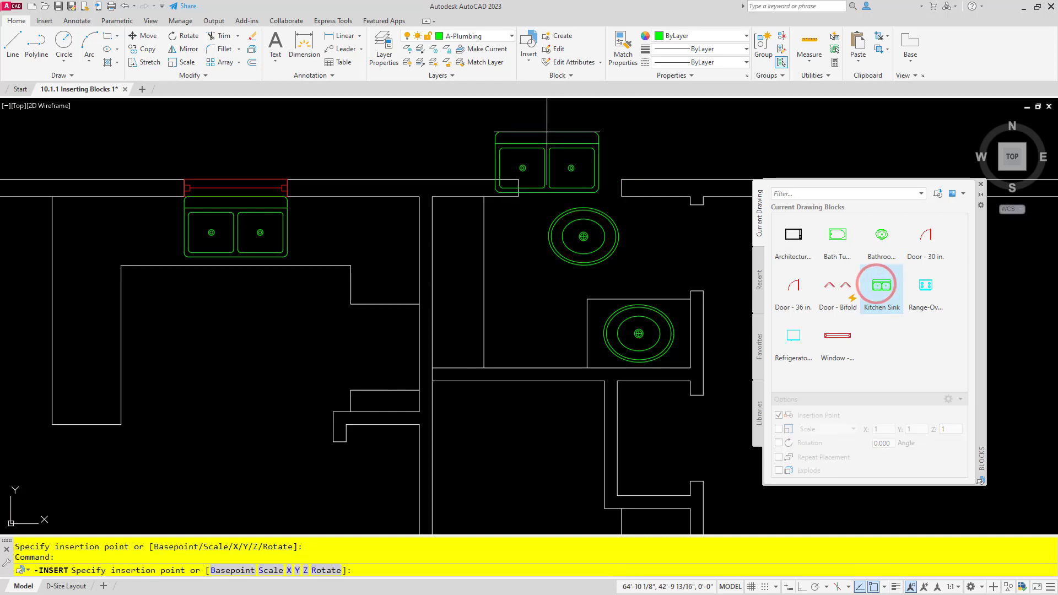